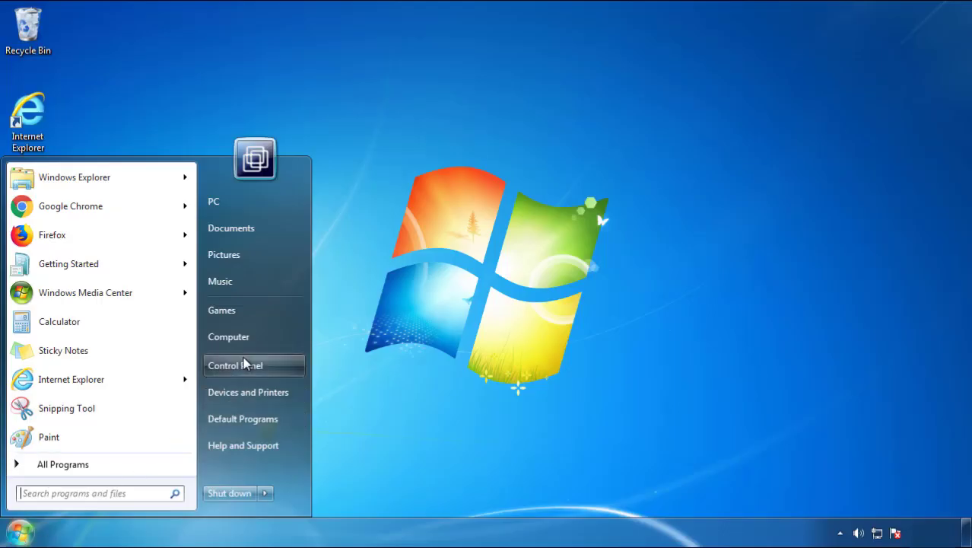
# Sort installed programs newest first and uninstall SearchMine 2.00 from Programs and Features
pyautogui.click(243, 363)
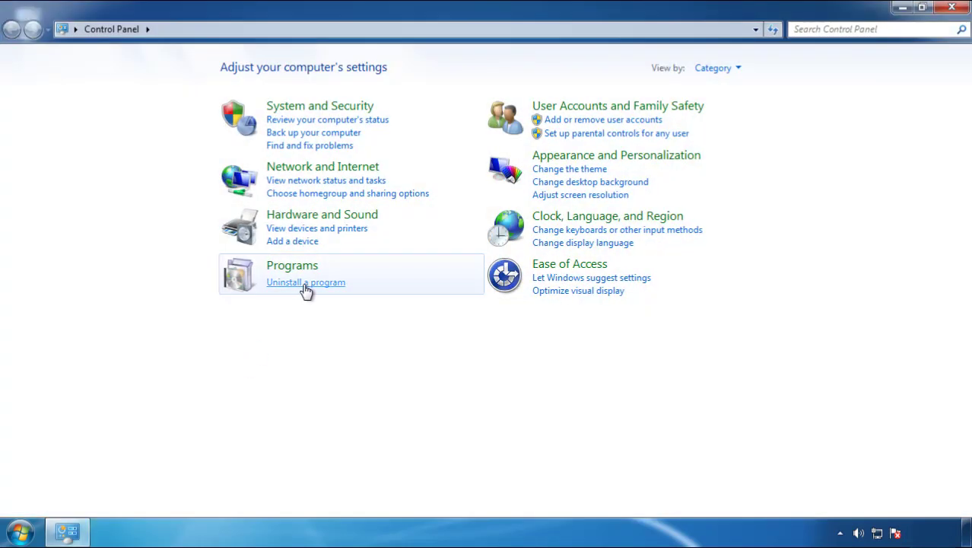
pyautogui.click(304, 288)
pyautogui.click(570, 144)
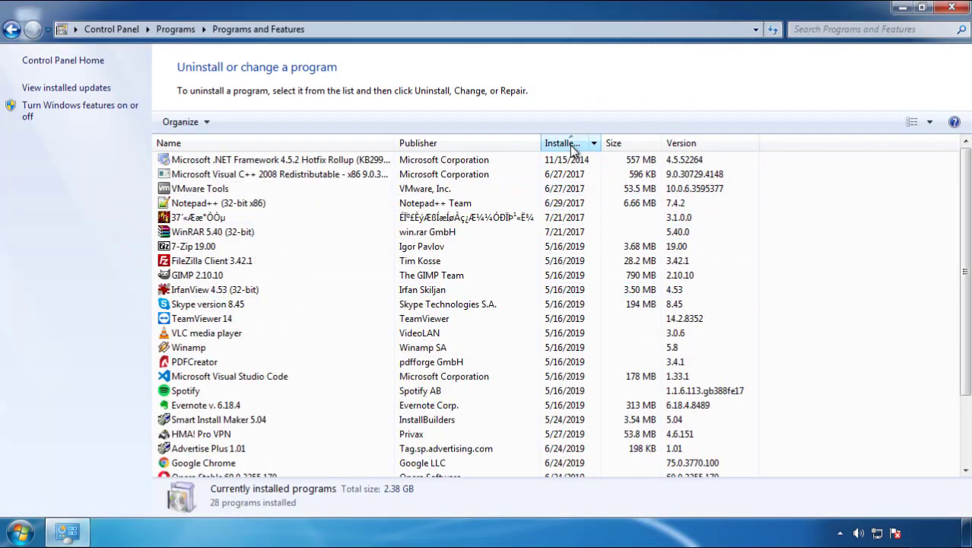
pyautogui.click(570, 147)
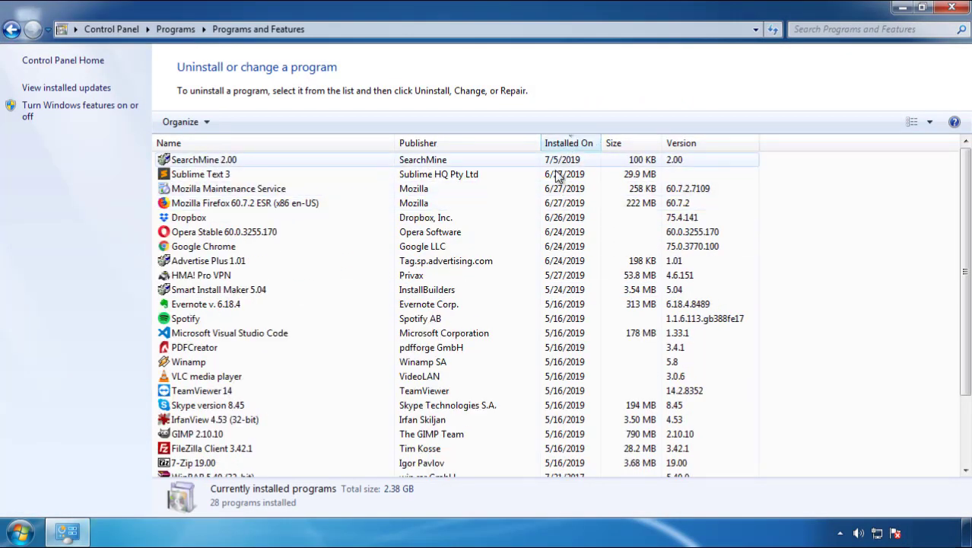
pyautogui.click(205, 161)
pyautogui.click(242, 122)
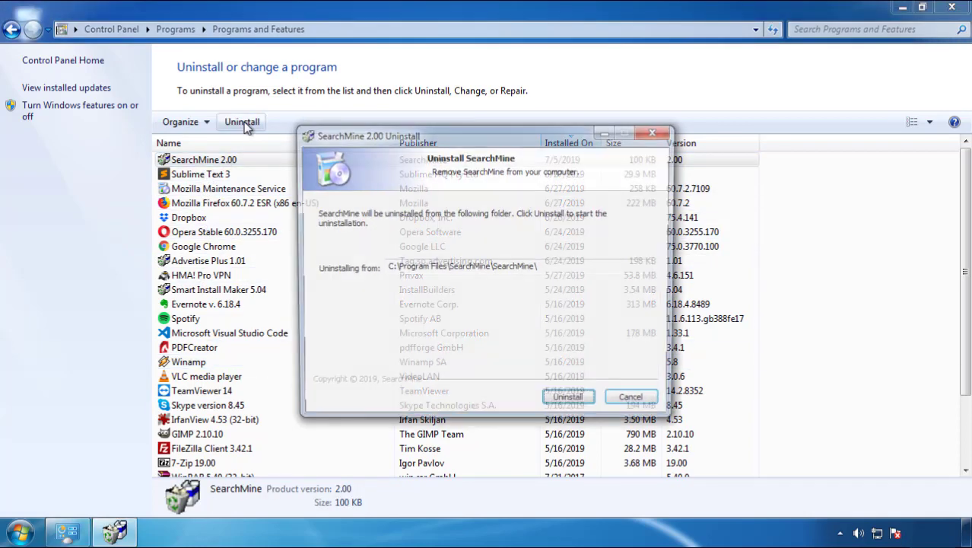
pyautogui.click(569, 403)
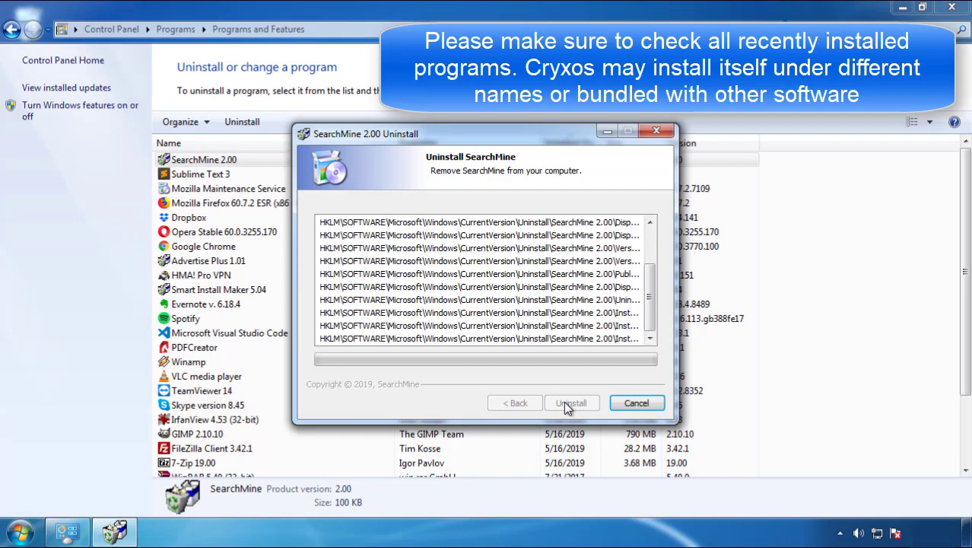
pyautogui.click(571, 404)
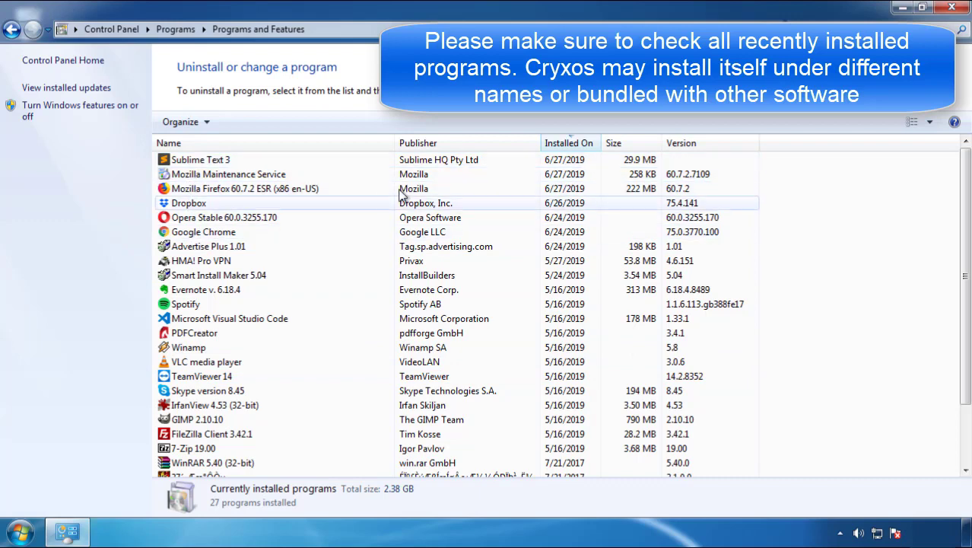
# Close Control Panel and restart Windows from the Start menu's Shut down options
pyautogui.click(953, 9)
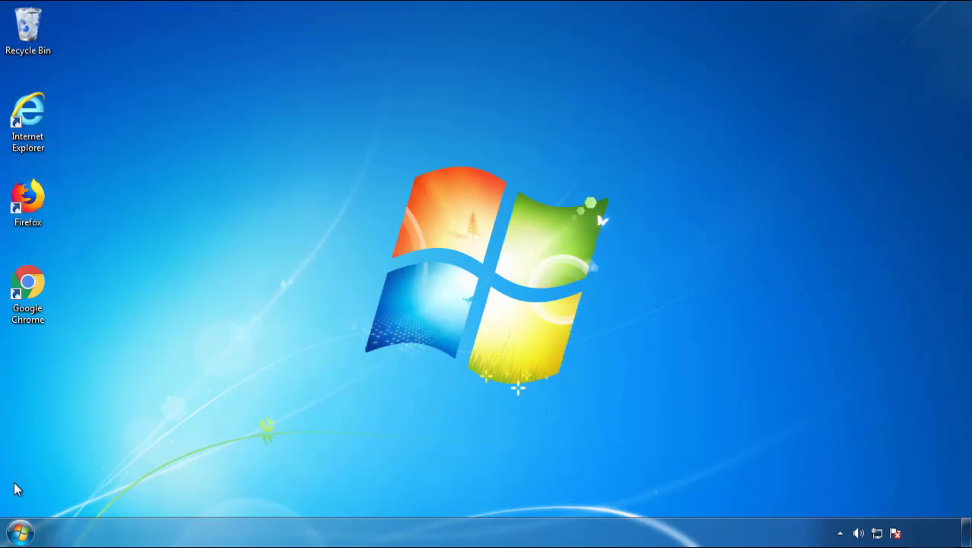
pyautogui.click(20, 531)
pyautogui.click(264, 493)
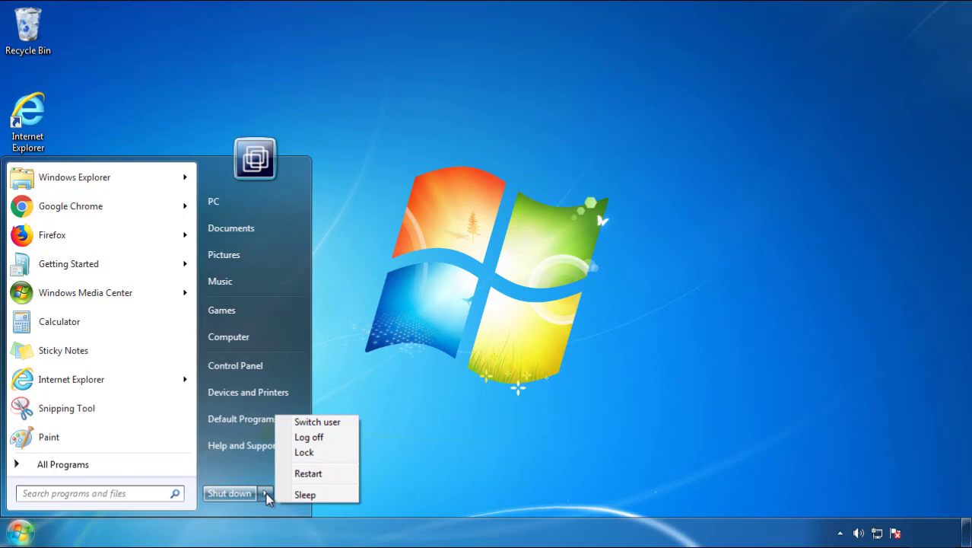
pyautogui.click(504, 457)
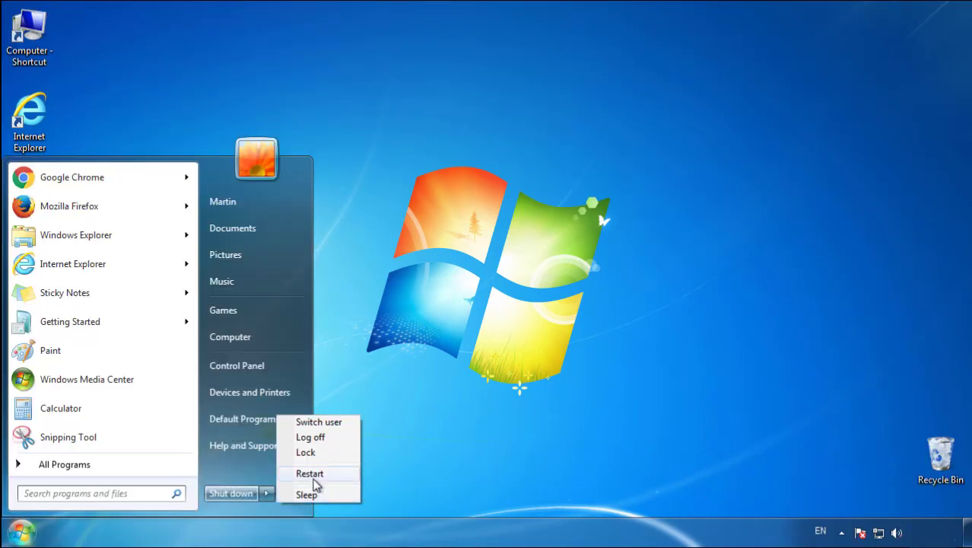
pyautogui.click(313, 478)
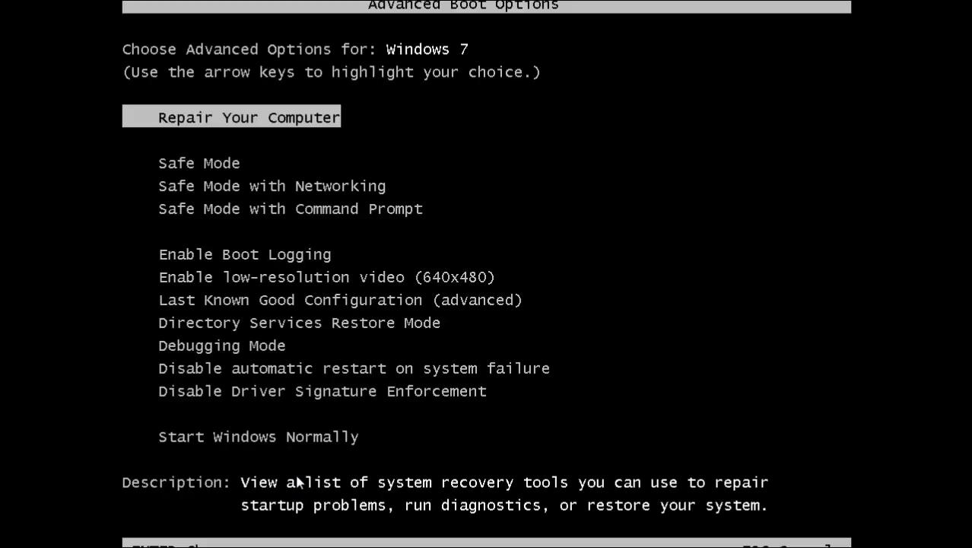
# Boot Windows into Safe Mode and launch Firefox, declining the default-browser prompt
pyautogui.press('Down')
pyautogui.press('Return')
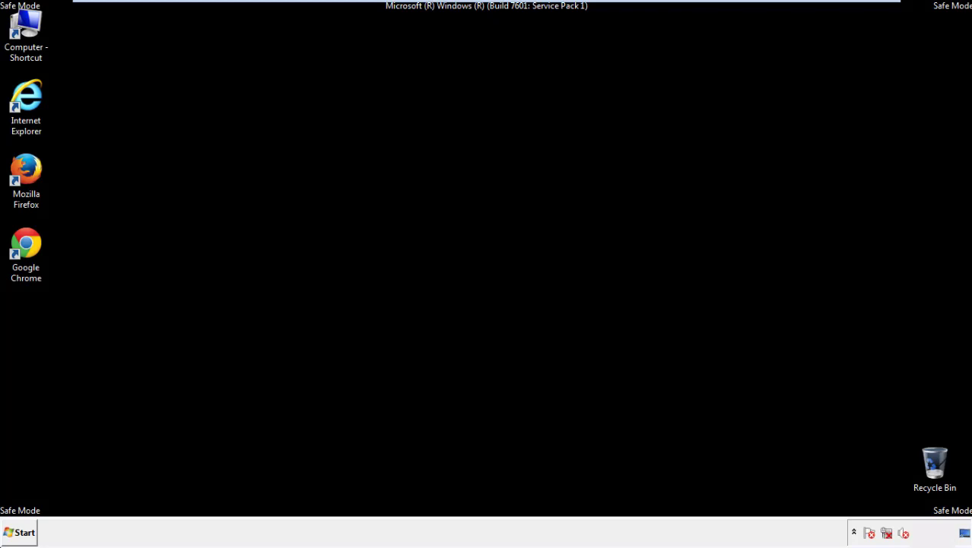
pyautogui.doubleClick(34, 178)
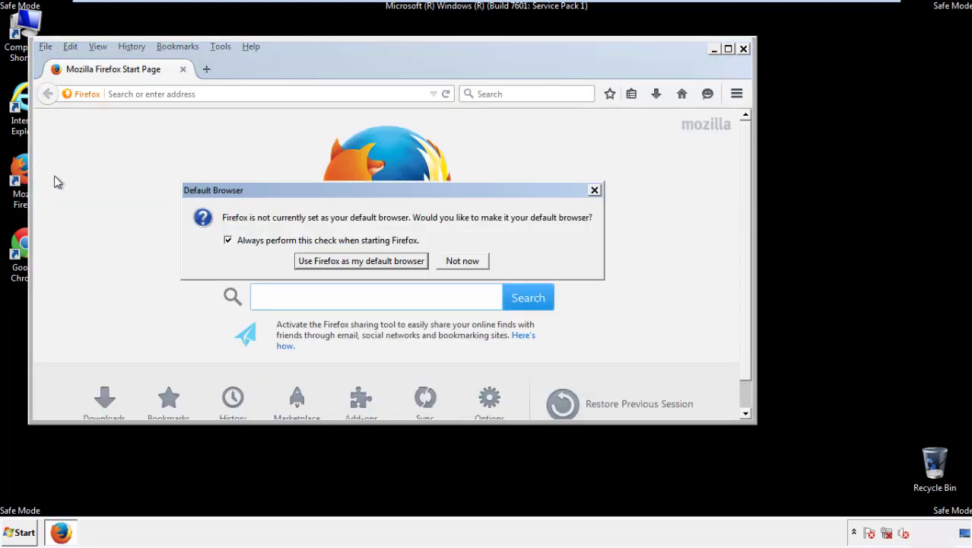
pyautogui.click(465, 261)
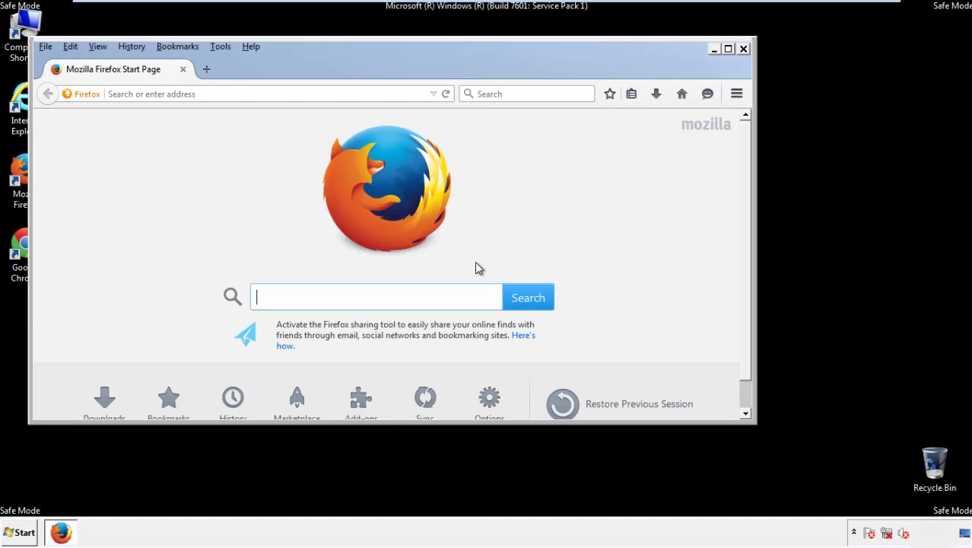
# Make Firefox's Menu Bar visible from the toolbar context menu
pyautogui.rightClick(296, 64)
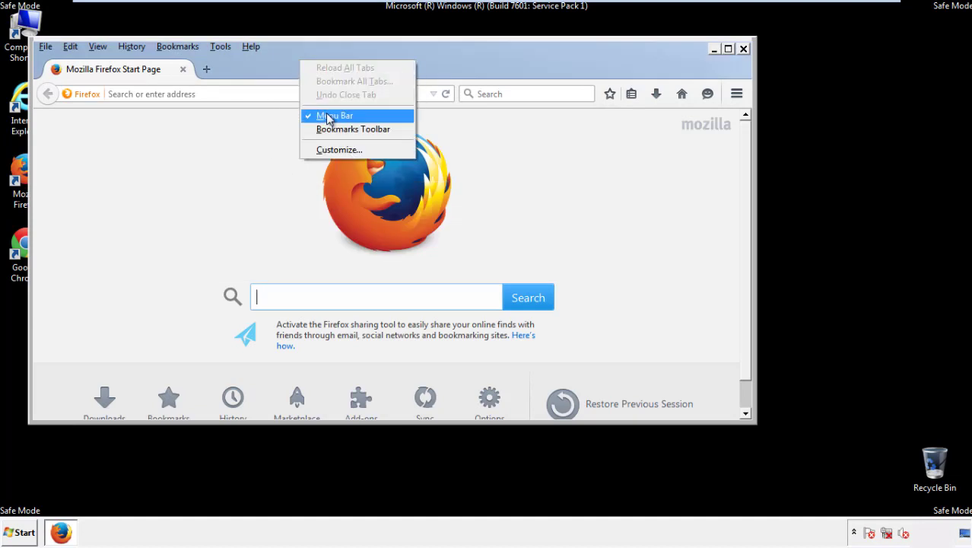
pyautogui.click(328, 114)
pyautogui.rightClick(305, 62)
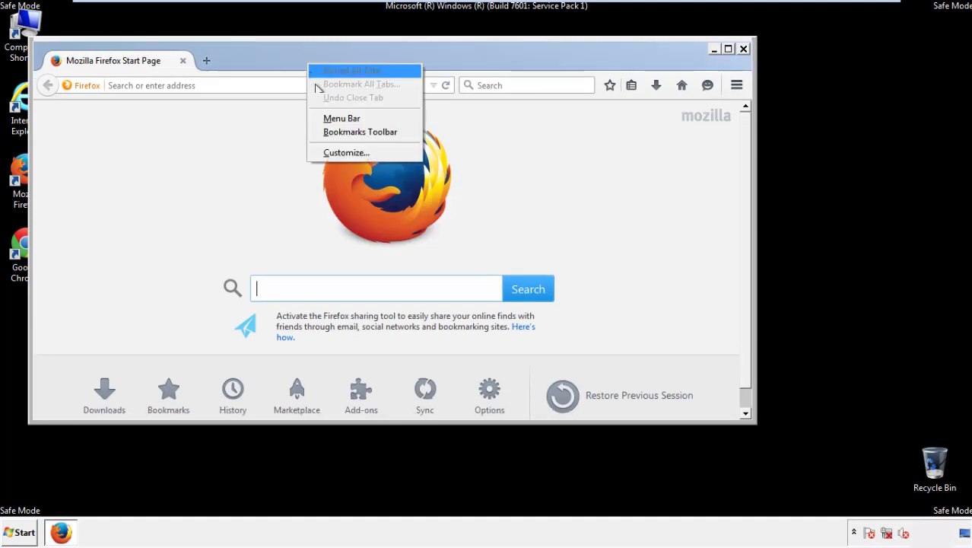
pyautogui.click(327, 119)
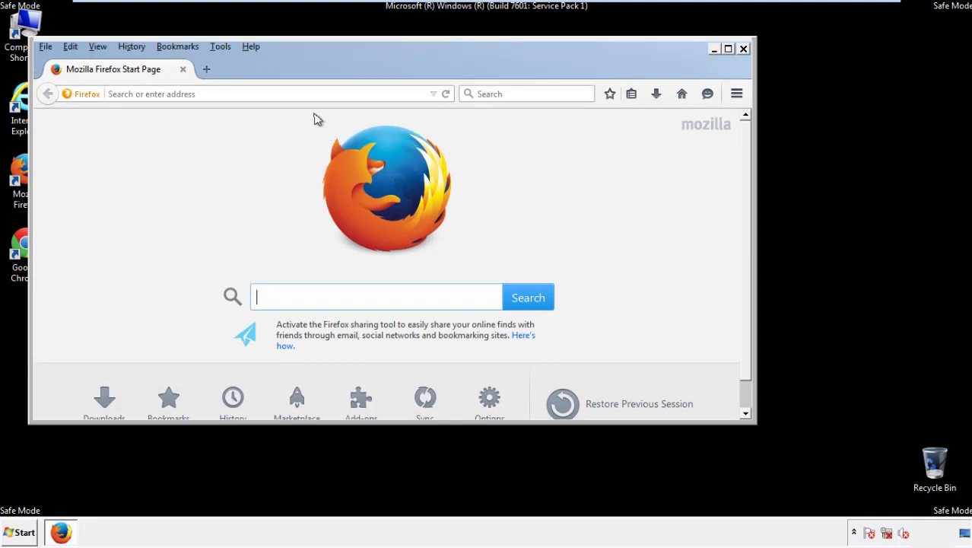
# In Clear Recent History, set the range to Everything with Offline Website Data and Site Preferences ticked
pyautogui.click(138, 49)
pyautogui.click(150, 76)
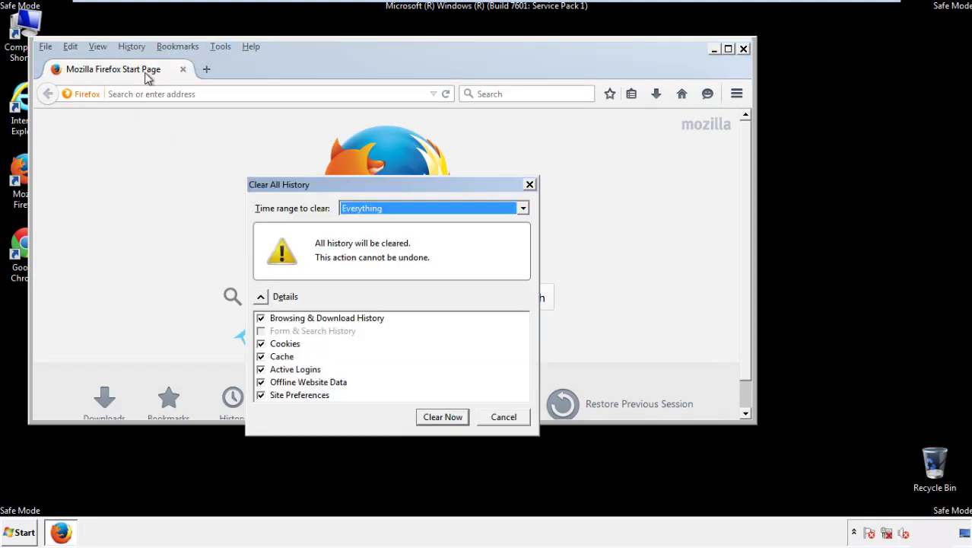
pyautogui.click(362, 212)
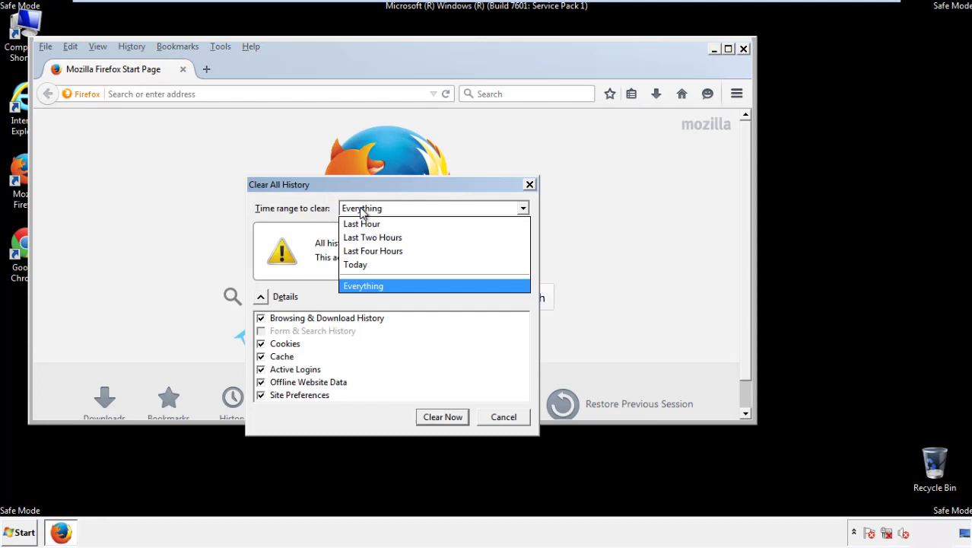
pyautogui.click(363, 281)
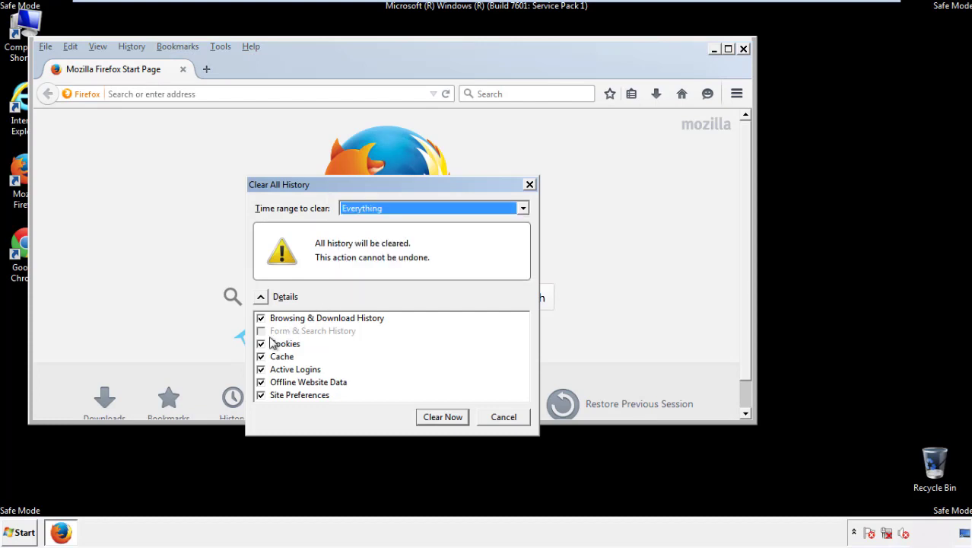
pyautogui.click(260, 382)
pyautogui.click(260, 382)
pyautogui.click(261, 395)
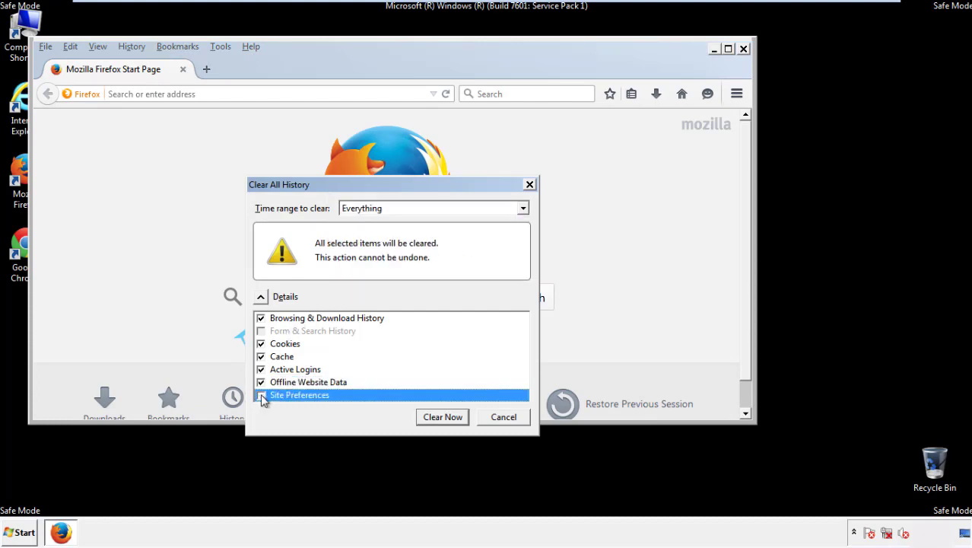
pyautogui.click(261, 395)
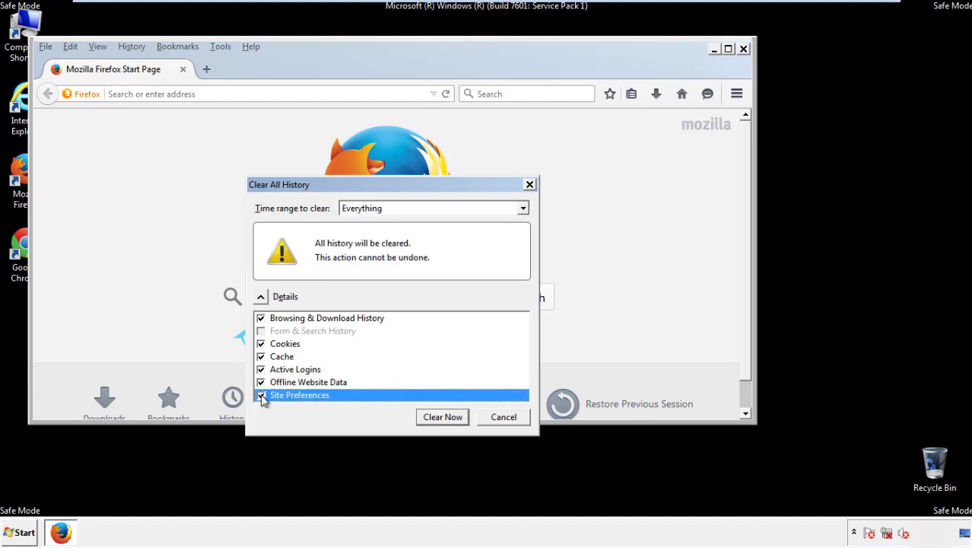
# Clear Firefox's history, refresh Firefox from Troubleshooting Information, decline the default-browser prompt, and close it
pyautogui.click(442, 418)
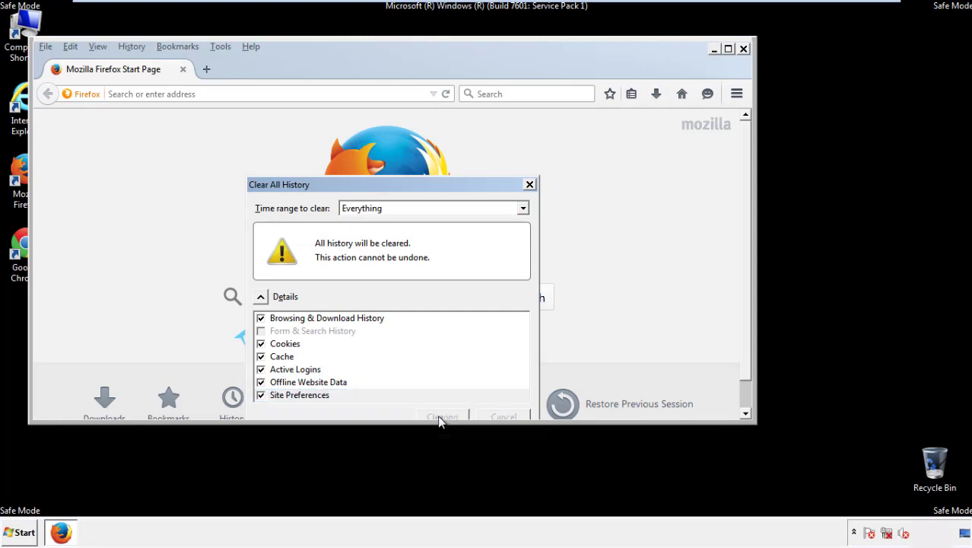
pyautogui.click(251, 47)
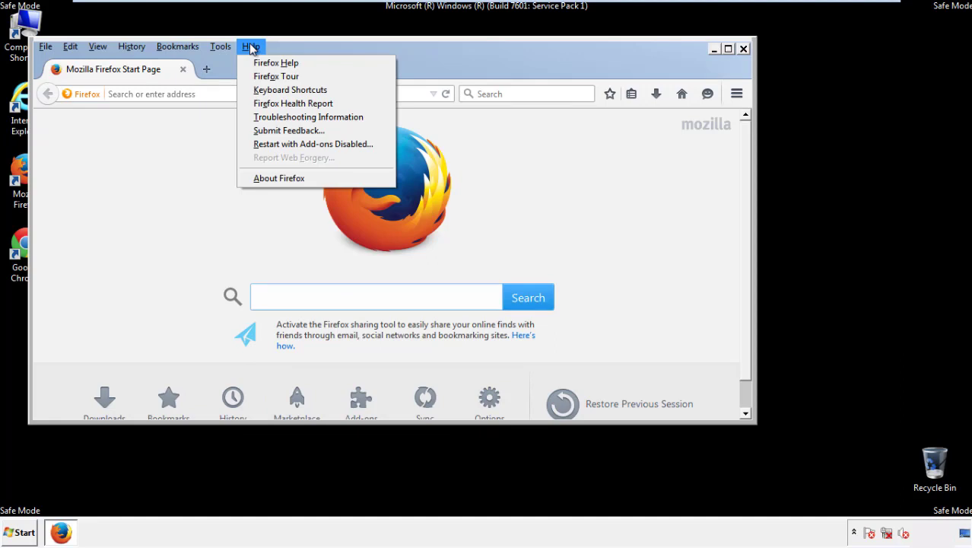
pyautogui.click(282, 116)
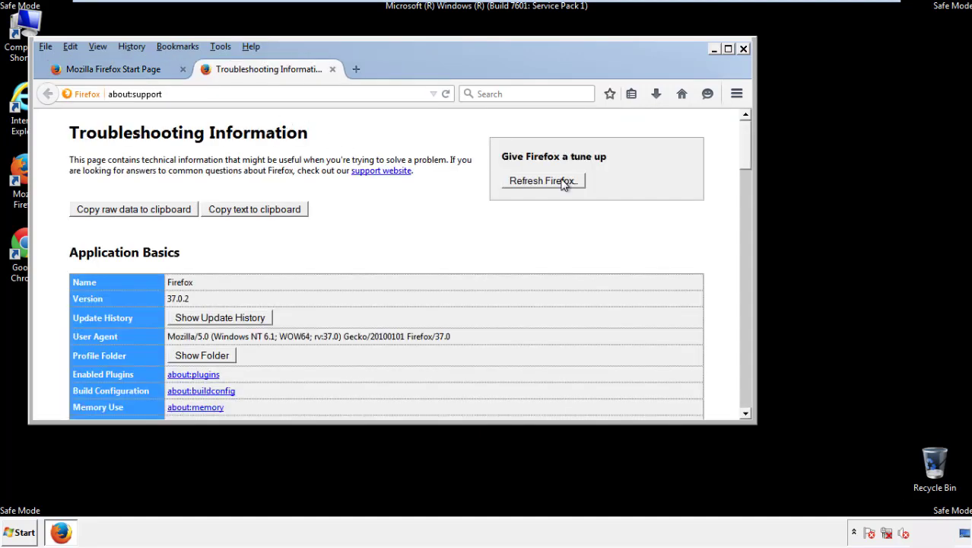
pyautogui.click(543, 181)
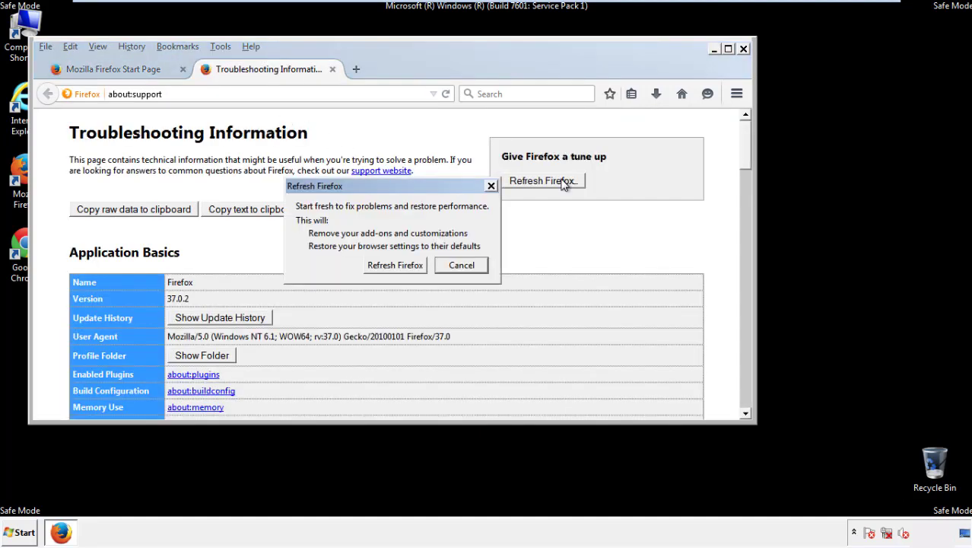
pyautogui.click(397, 265)
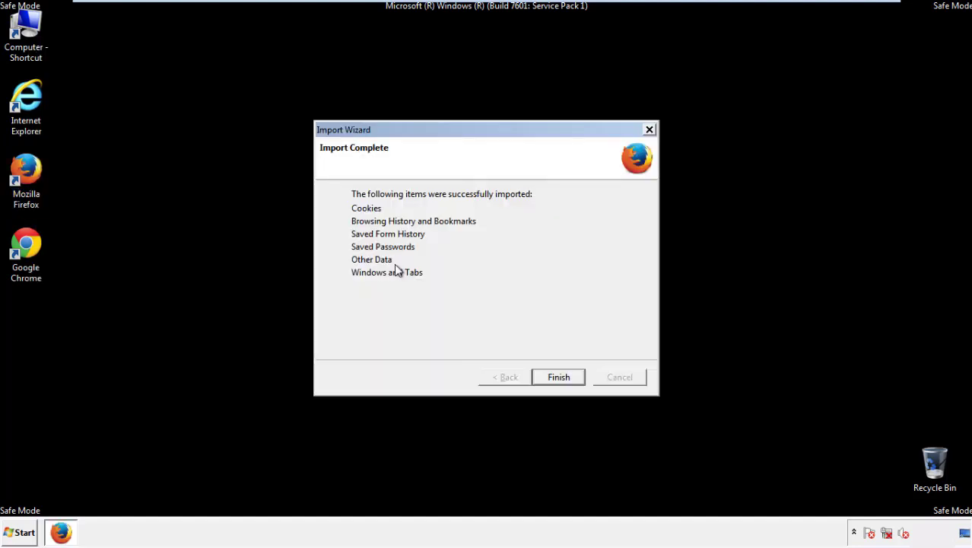
pyautogui.click(559, 378)
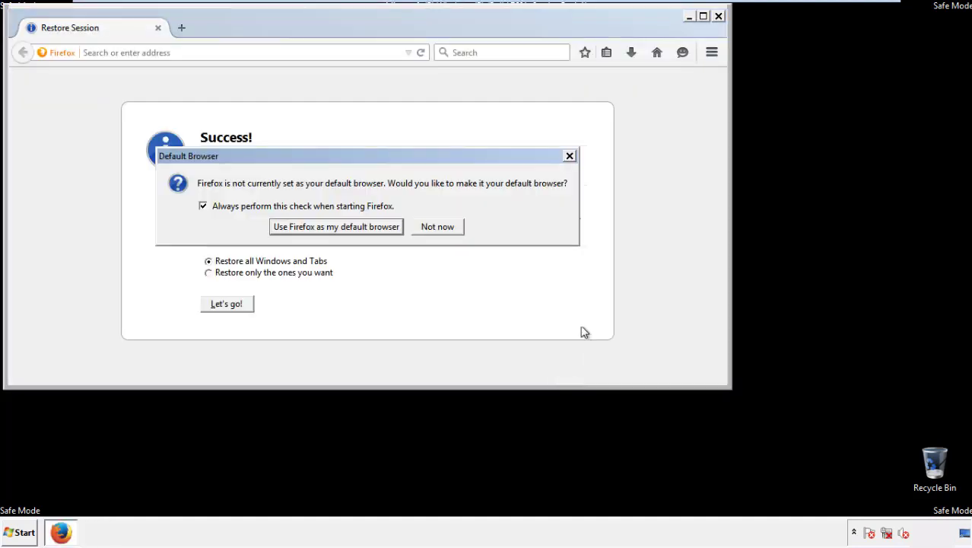
pyautogui.click(439, 226)
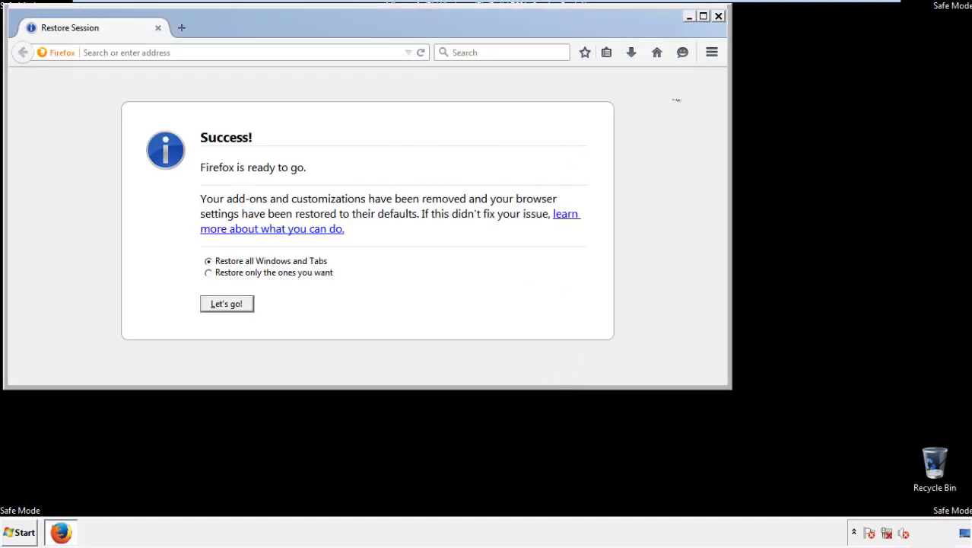
pyautogui.click(718, 16)
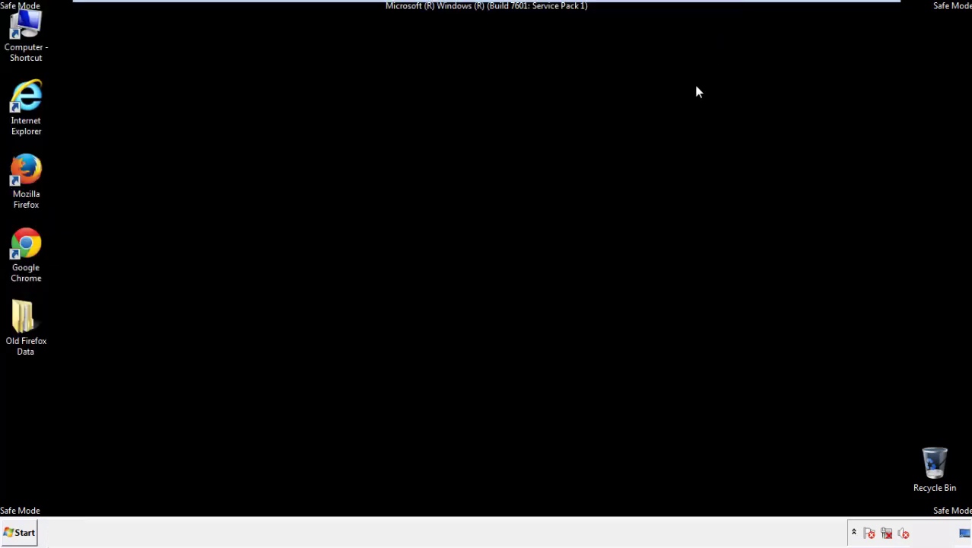
# Launch Chrome, choose Don't ask again on the default-browser prompt, and open History from Settings
pyautogui.click(23, 242)
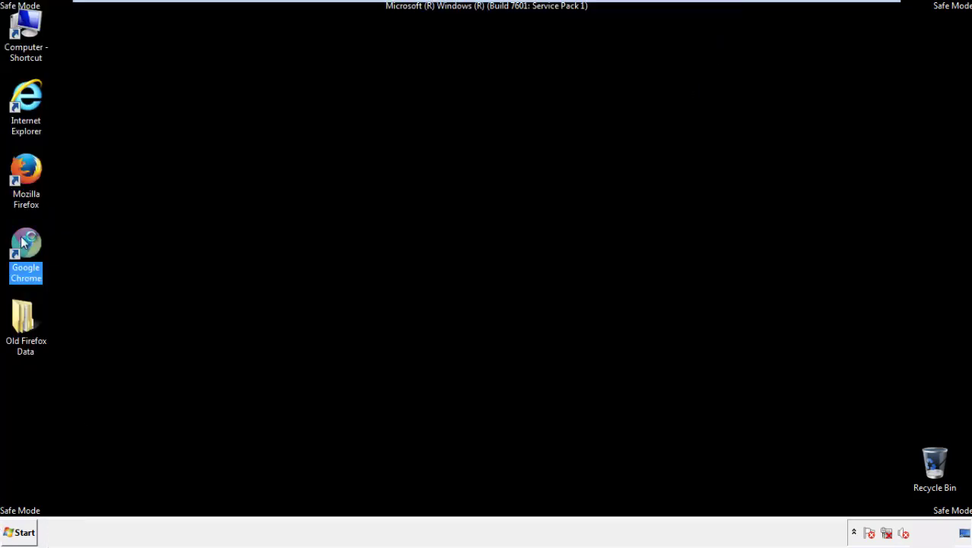
pyautogui.doubleClick(22, 242)
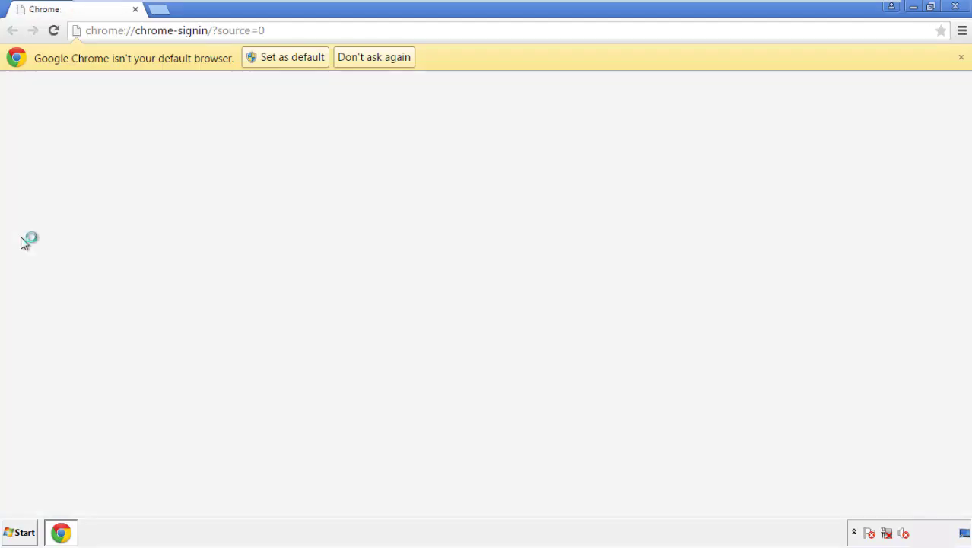
pyautogui.click(373, 58)
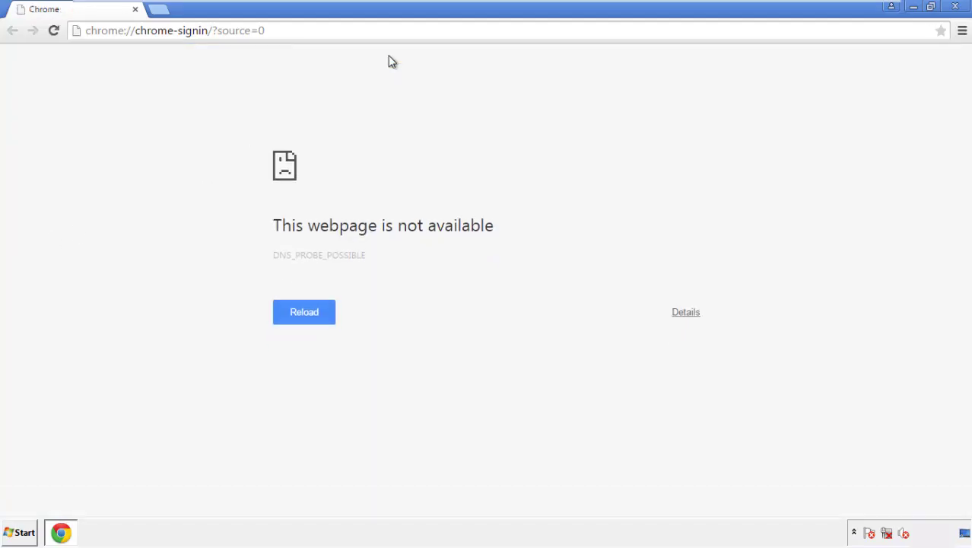
pyautogui.click(963, 34)
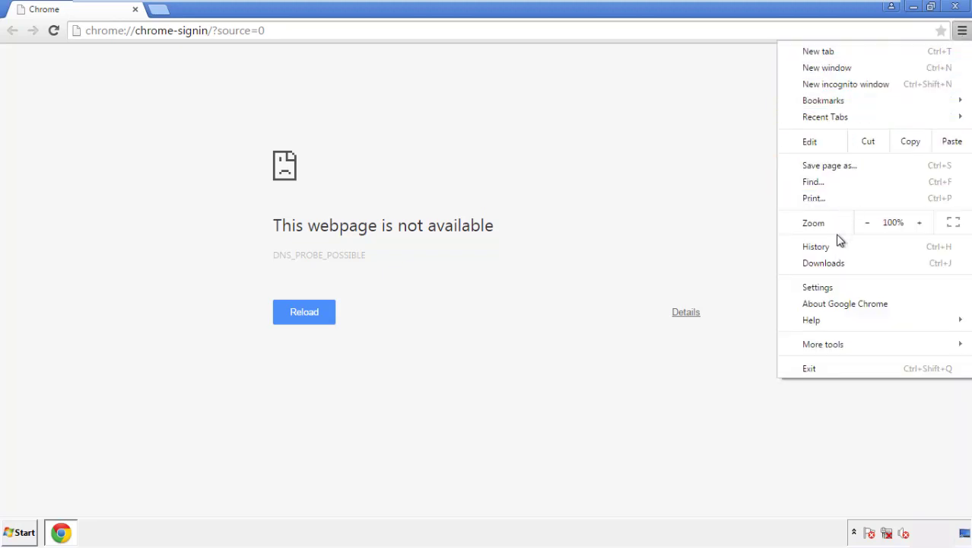
pyautogui.click(822, 287)
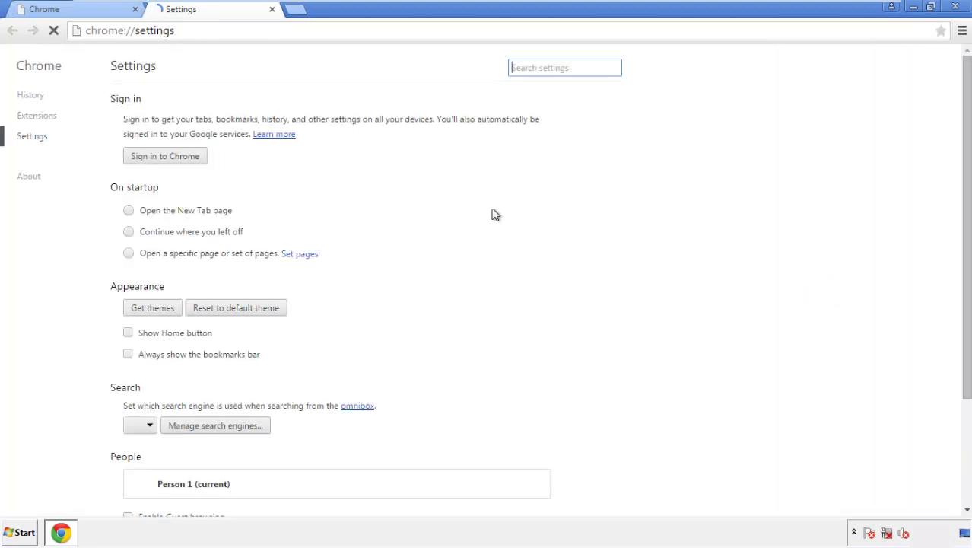
pyautogui.click(35, 98)
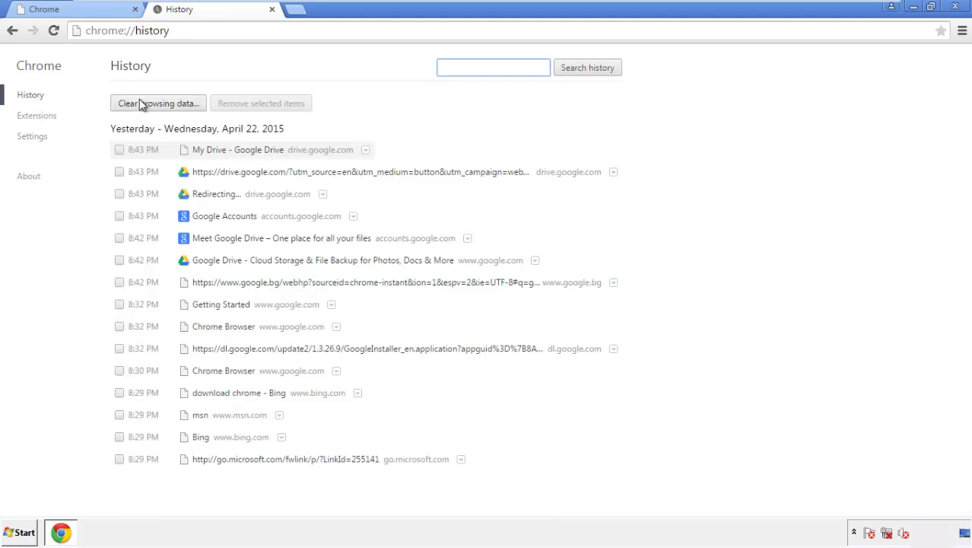
# Clear Chrome browsing data from the beginning of time, including autofill form data
pyautogui.click(146, 106)
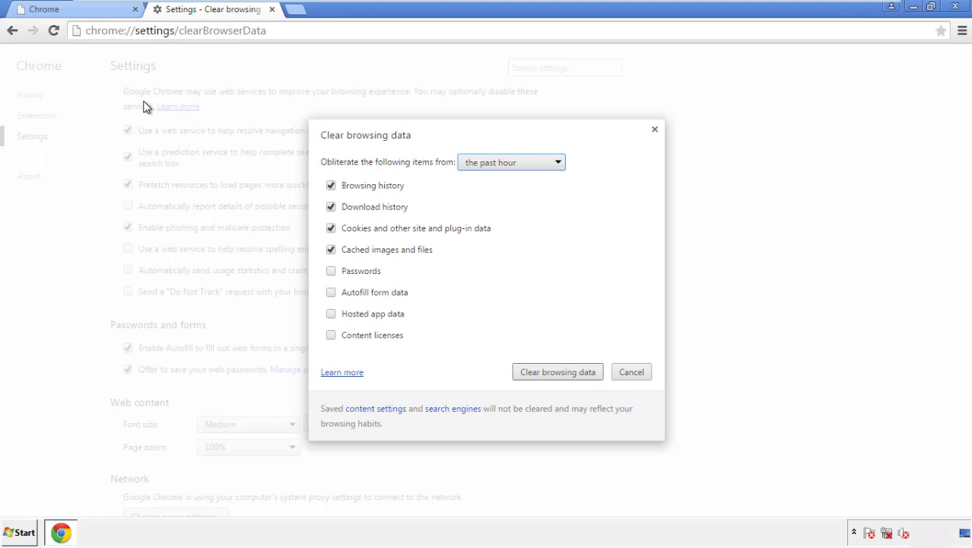
pyautogui.click(490, 165)
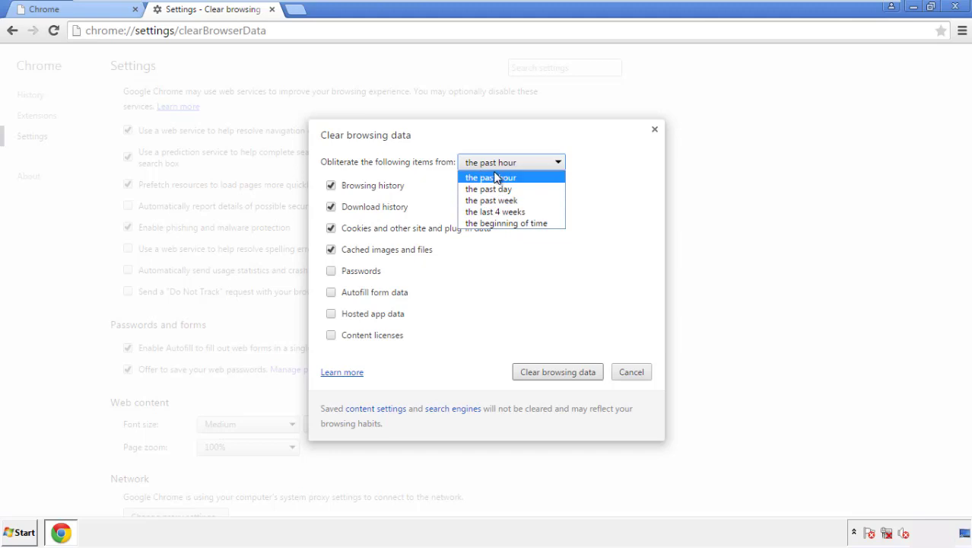
pyautogui.click(487, 223)
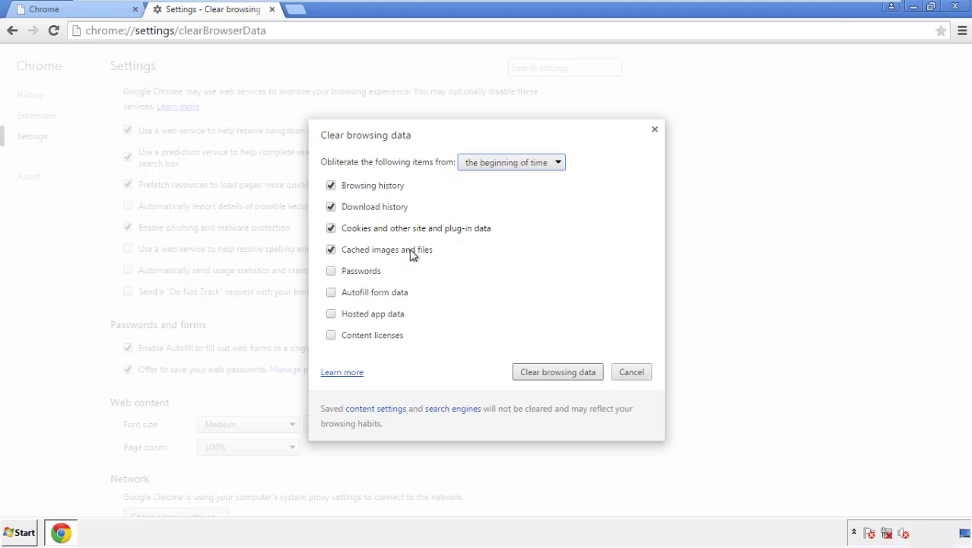
pyautogui.click(337, 296)
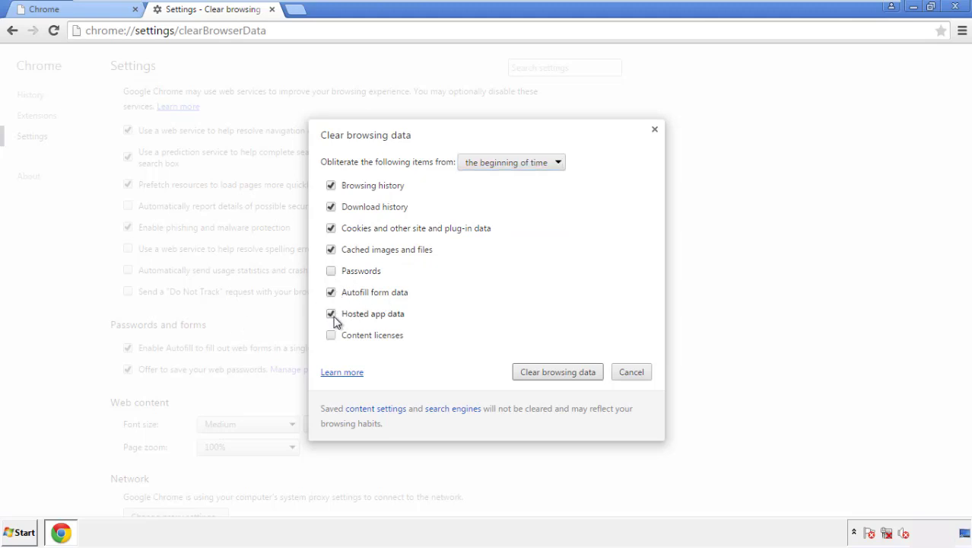
pyautogui.click(545, 373)
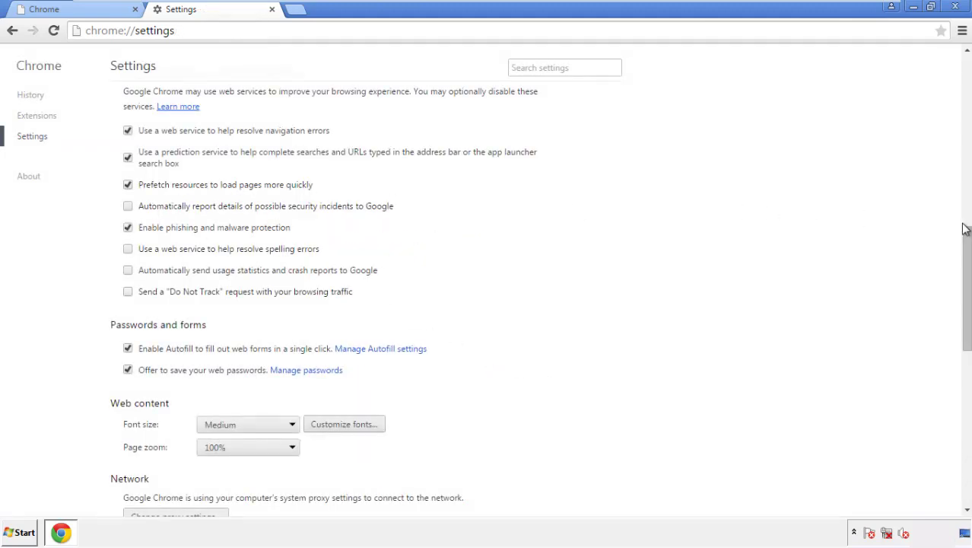
# Reset Chrome's settings to their original defaults and close the browser
pyautogui.moveTo(965, 228); pyautogui.dragTo(963, 424)
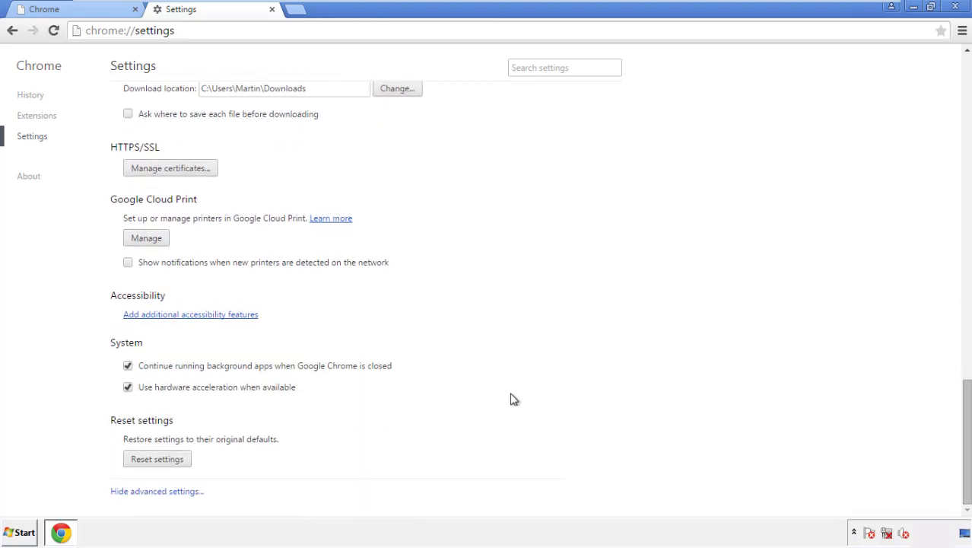
pyautogui.click(184, 461)
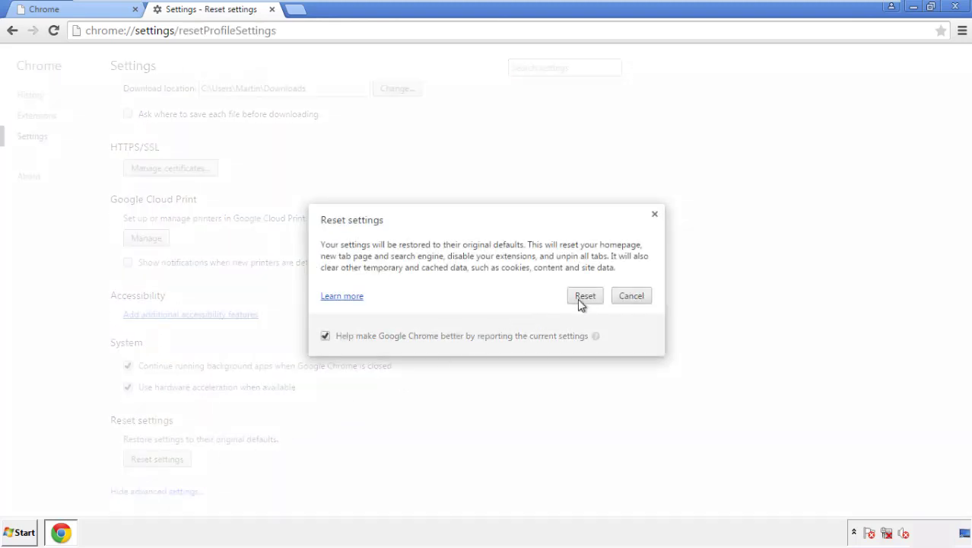
pyautogui.click(585, 296)
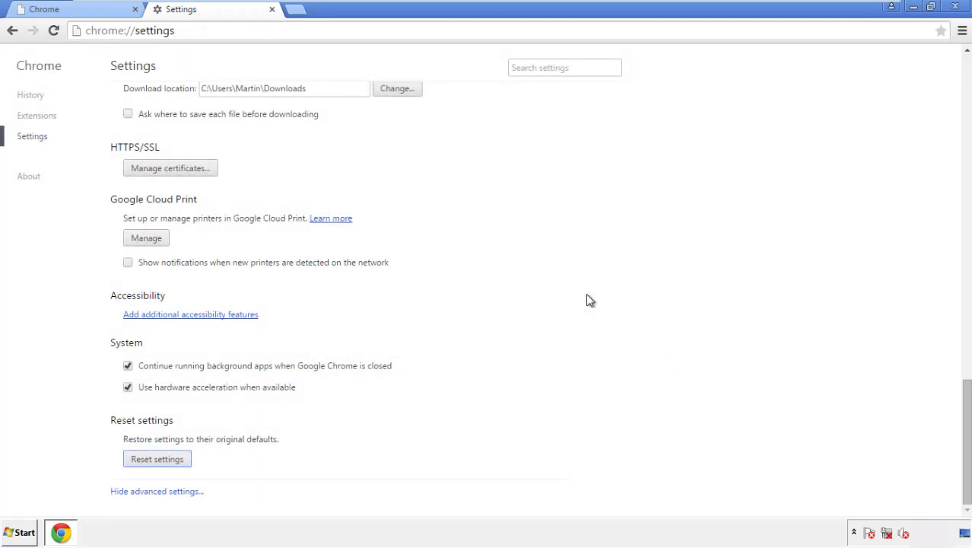
pyautogui.click(955, 6)
pyautogui.click(525, 247)
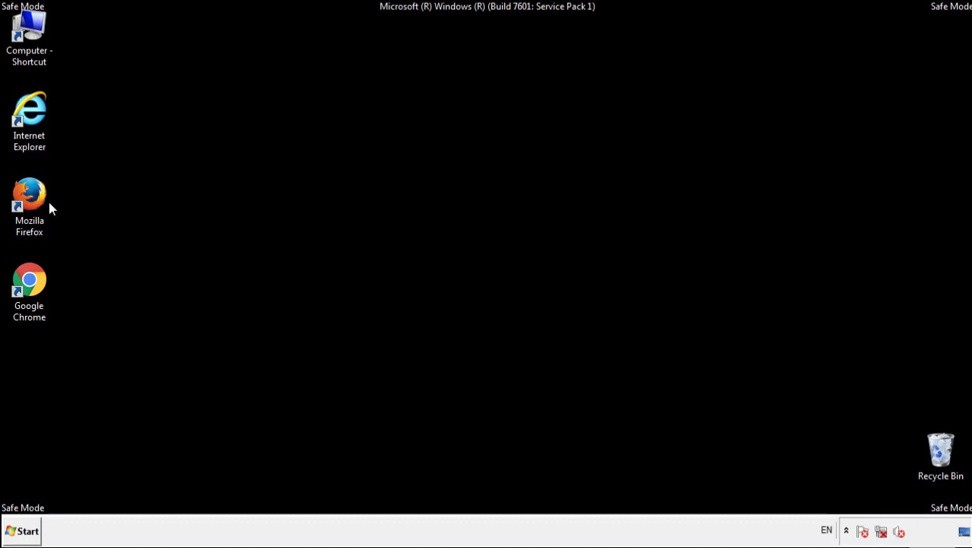
# Remove the Search Mine extension in Firefox's Add-ons Manager, then close Firefox
pyautogui.doubleClick(38, 188)
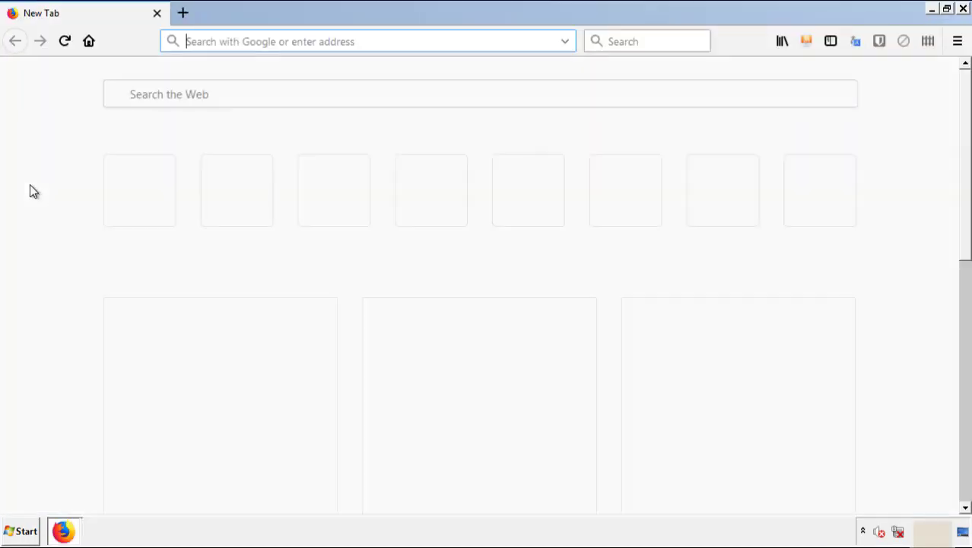
pyautogui.click(957, 41)
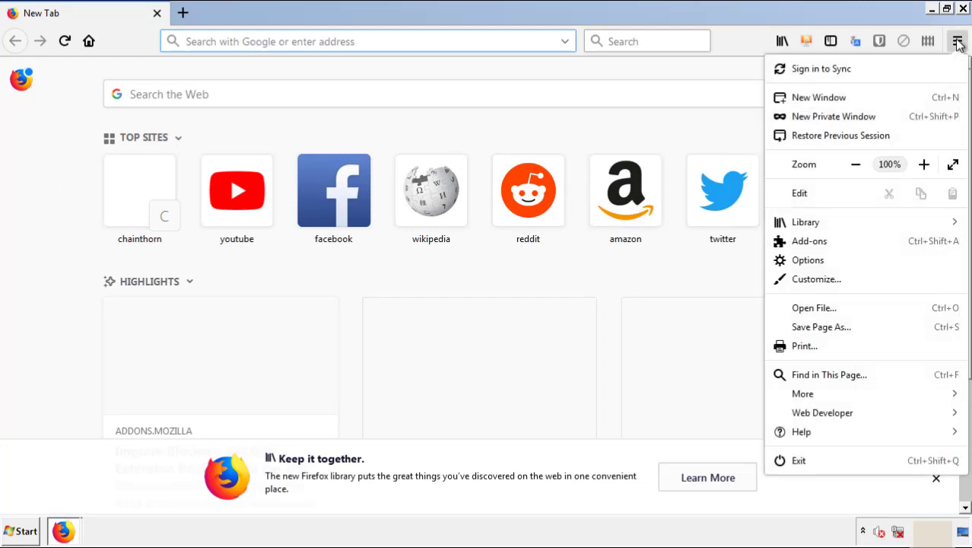
pyautogui.click(896, 248)
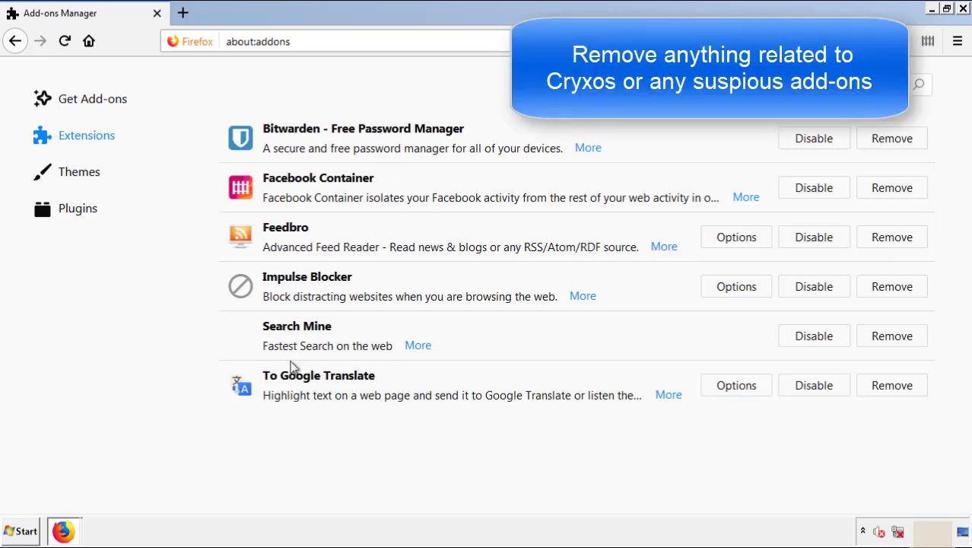
pyautogui.click(888, 342)
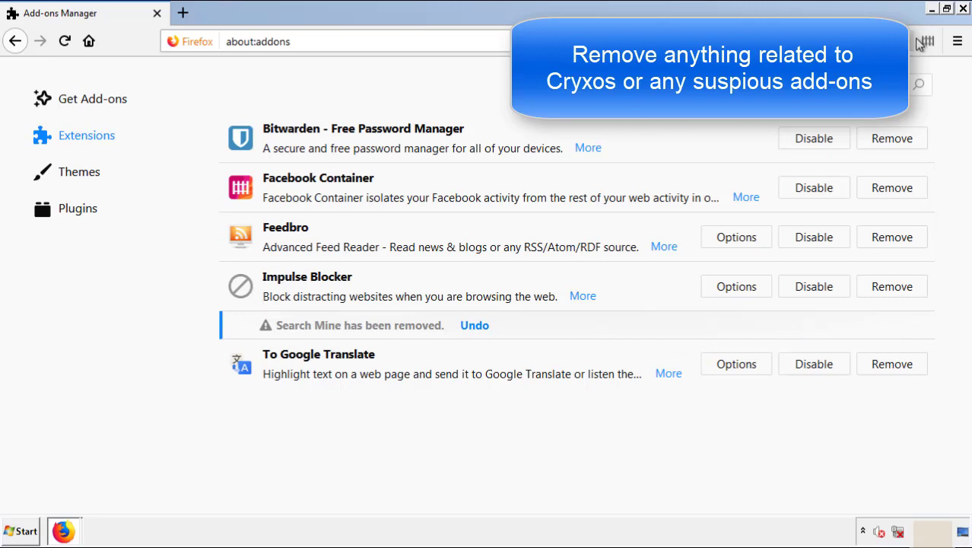
pyautogui.click(964, 10)
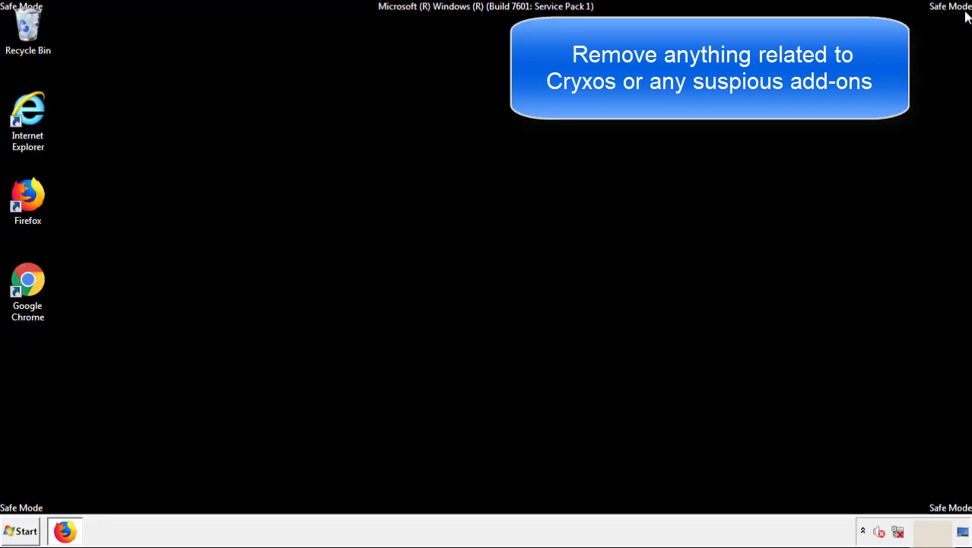
# Remove Search Mine from Chrome's Extensions page, confirm the removal, and close Chrome
pyautogui.doubleClick(28, 287)
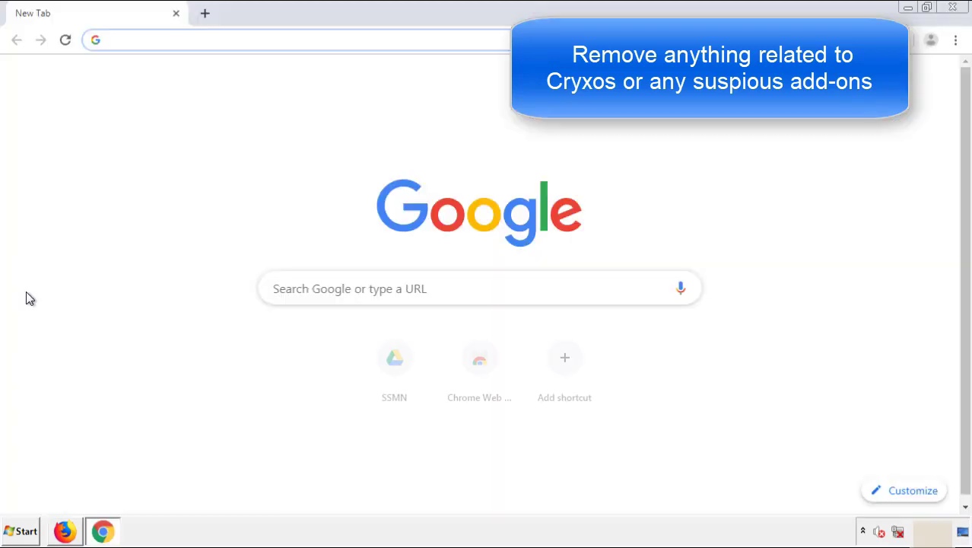
pyautogui.click(956, 40)
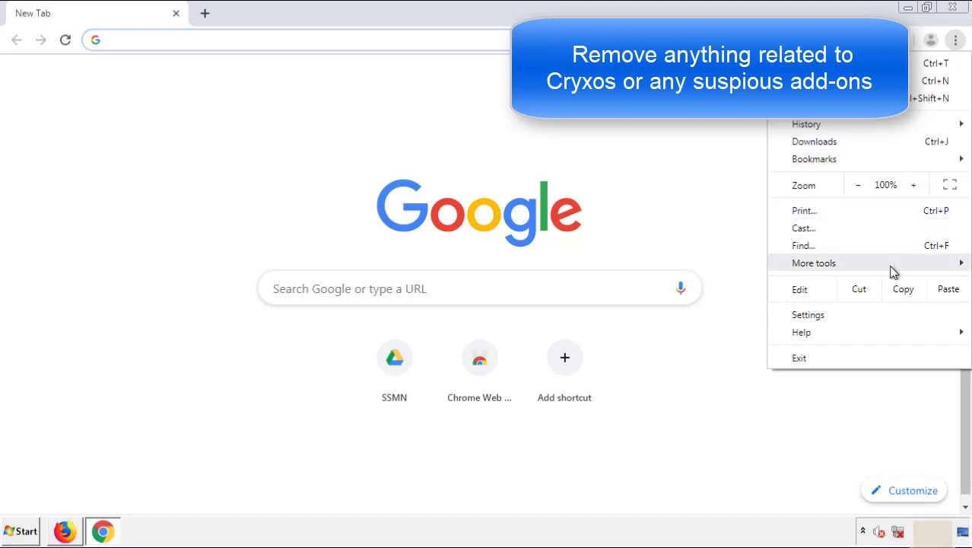
pyautogui.moveTo(871, 267)
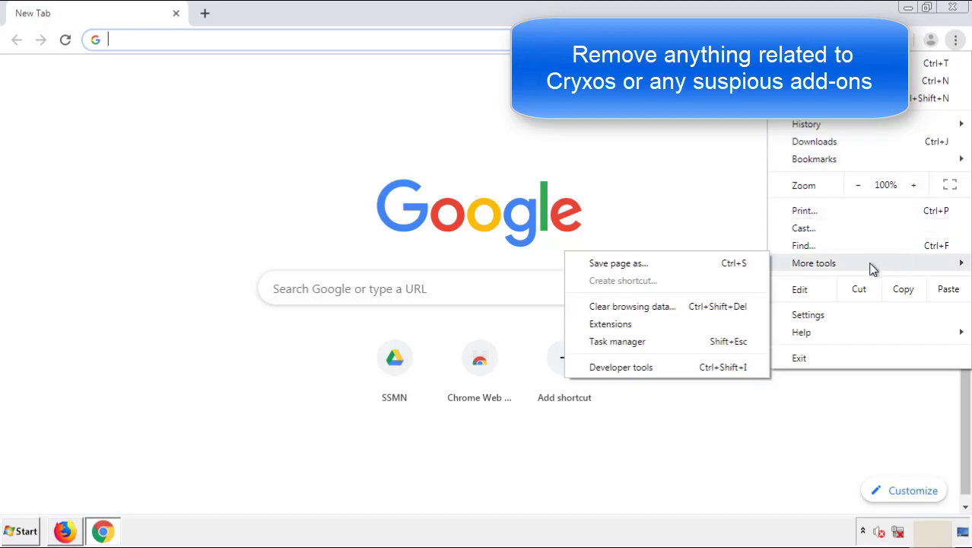
pyautogui.click(620, 323)
pyautogui.scroll(-10, 273, 245)
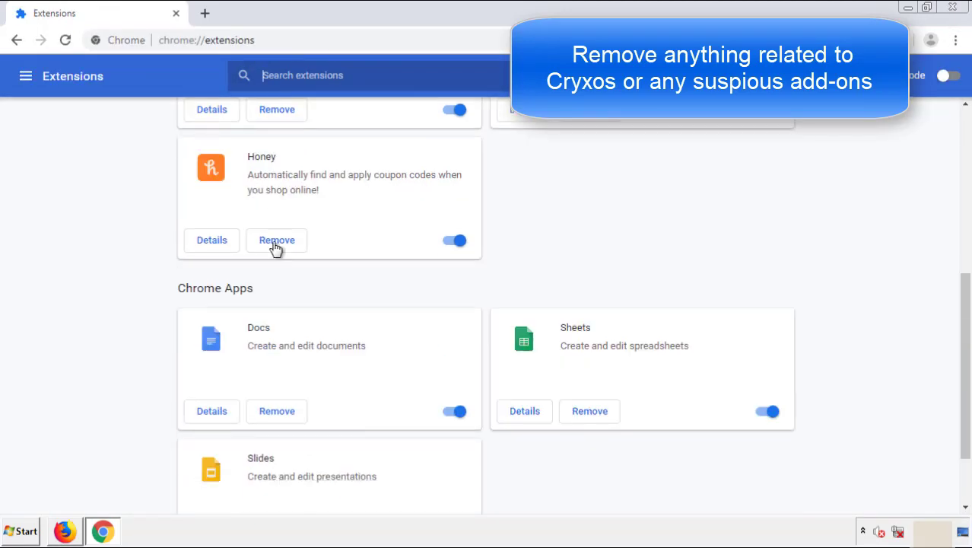
pyautogui.scroll(10, 369, 279)
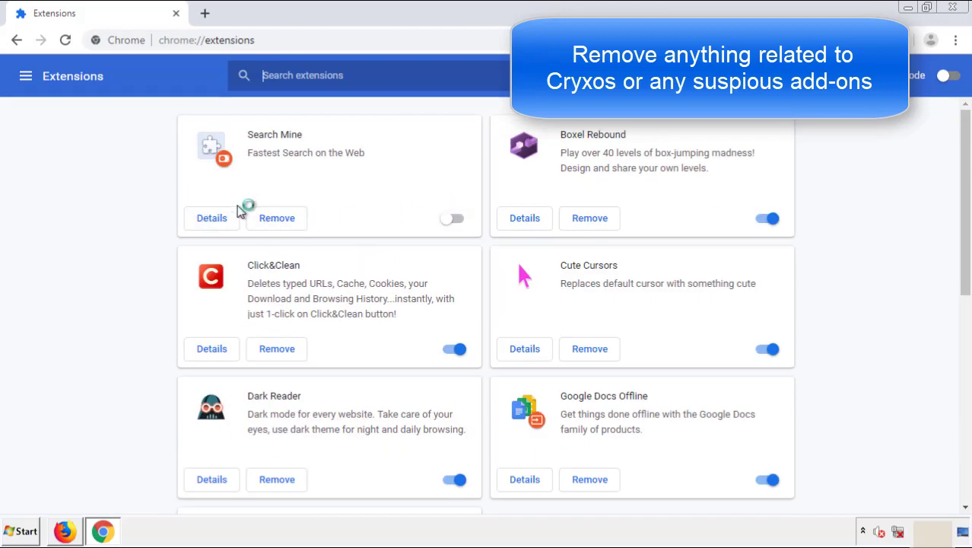
pyautogui.click(274, 219)
pyautogui.click(537, 128)
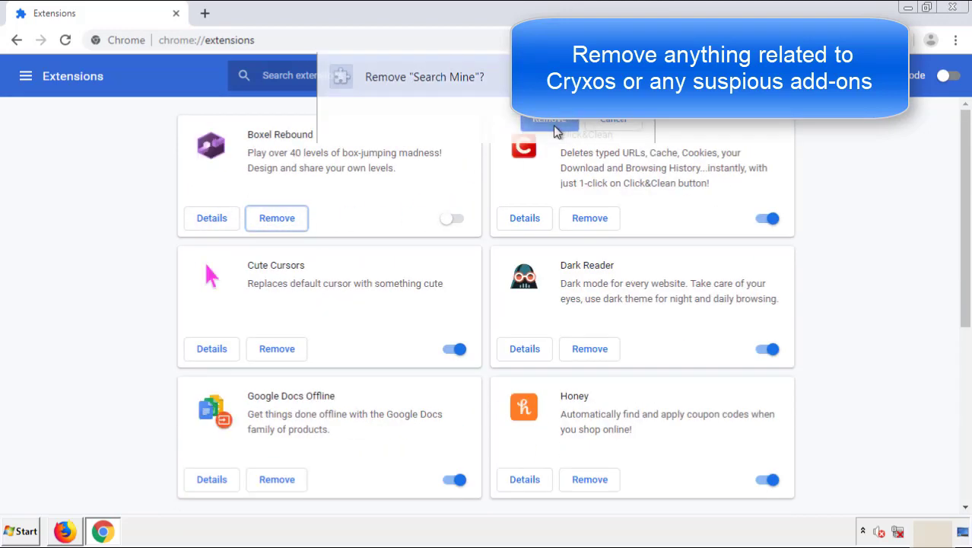
pyautogui.click(961, 10)
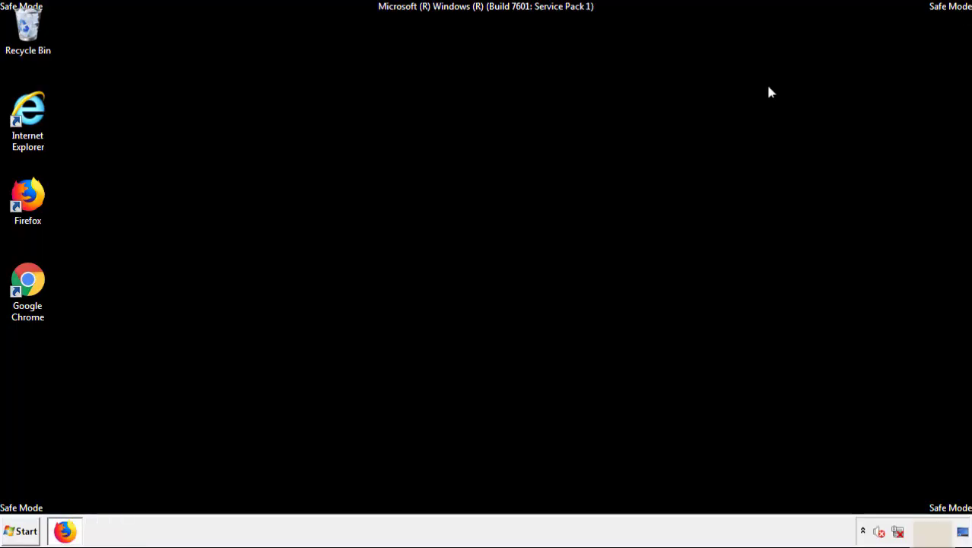
# Open the Start menu and expand the Shut down arrow's restart and log-off options
pyautogui.click(21, 532)
pyautogui.click(262, 498)
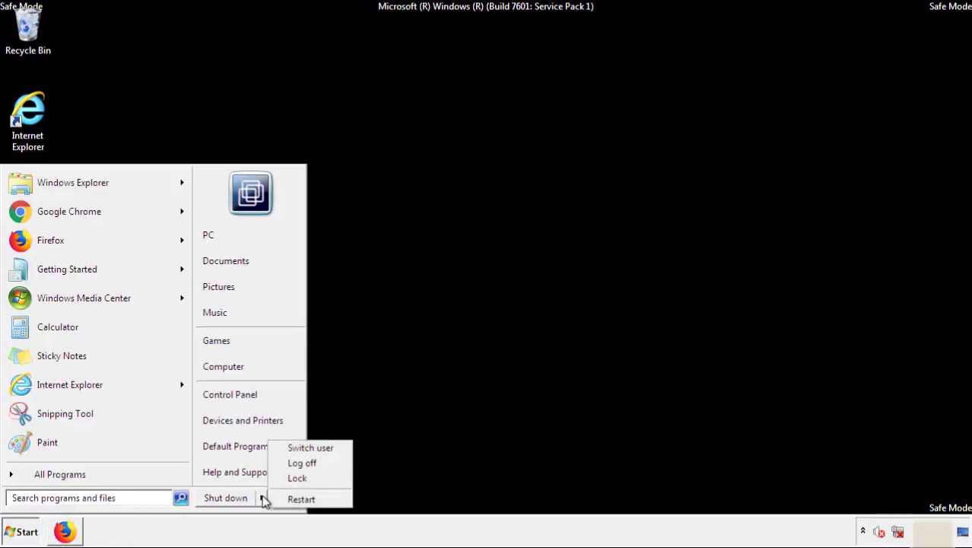